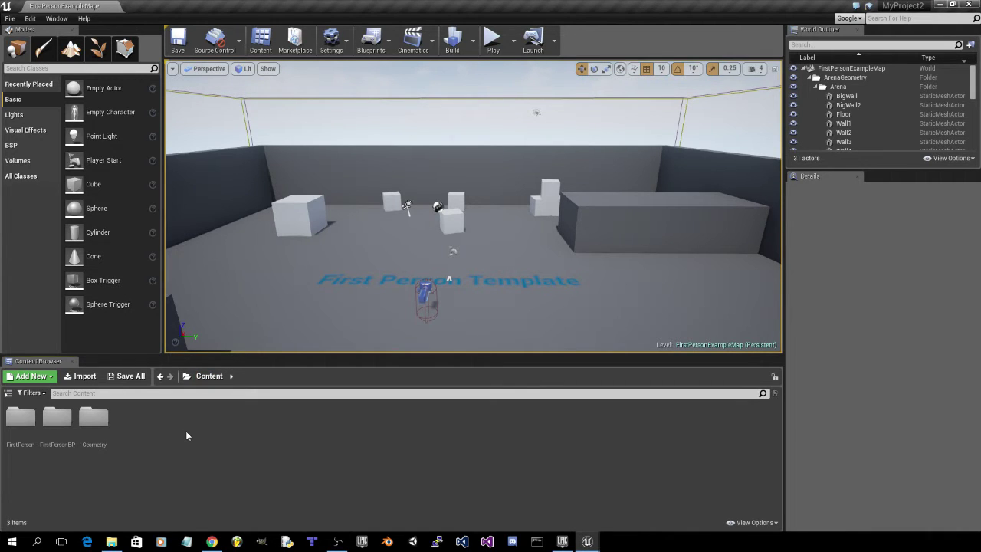
# Step: In Geometry > Meshes, create the destructible mesh 1M_Cube_DM from the 1M_Cube static mesh
pyautogui.doubleClick(94, 417)
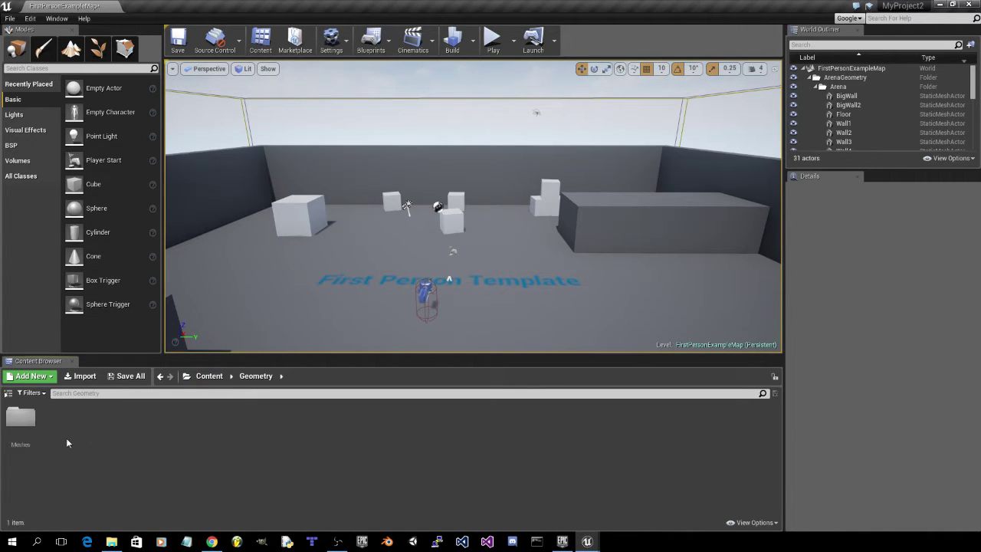
pyautogui.doubleClick(21, 416)
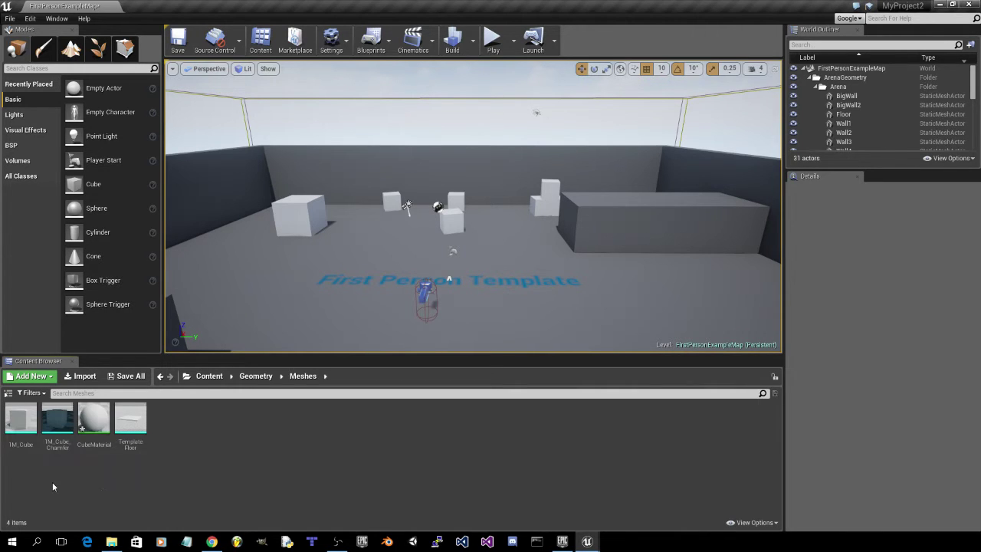
pyautogui.rightClick(26, 427)
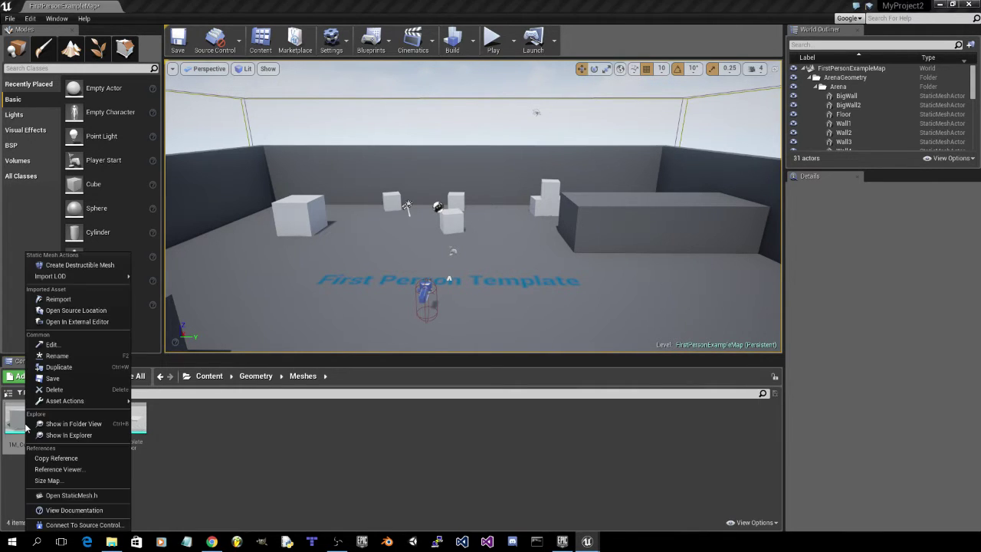
pyautogui.click(72, 265)
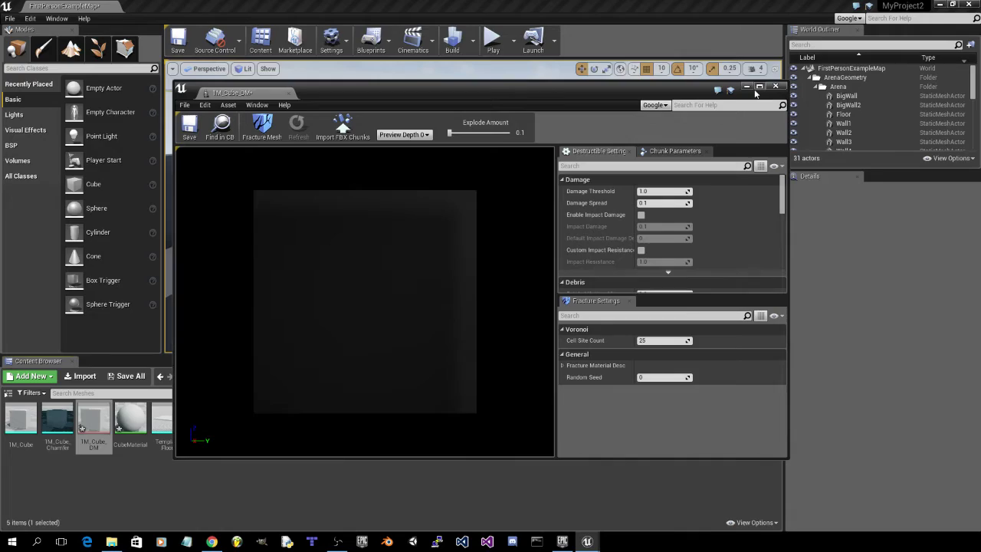
# Step: Maximize the destructible mesh editor and set Damage Threshold 1200 and Damage Spread 0
pyautogui.click(759, 86)
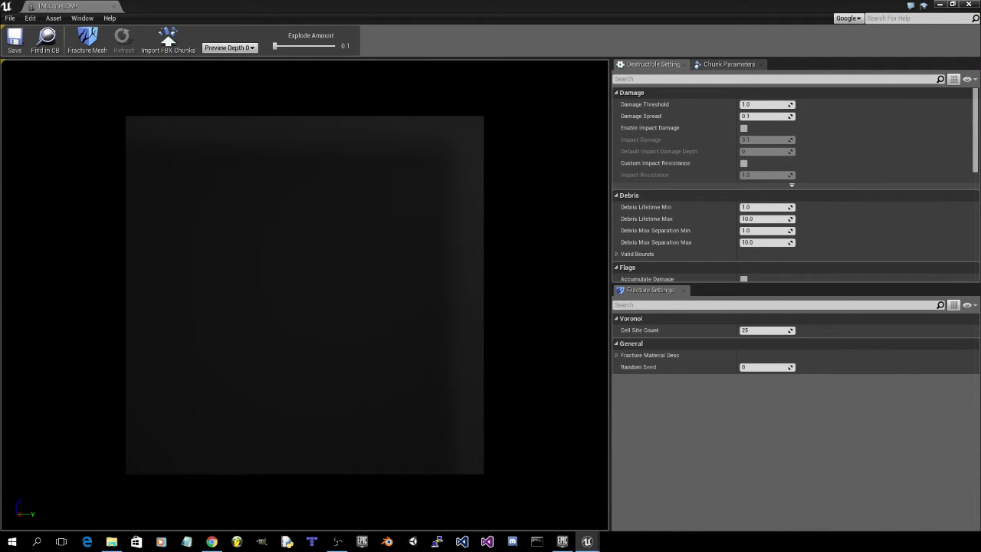
pyautogui.click(766, 104)
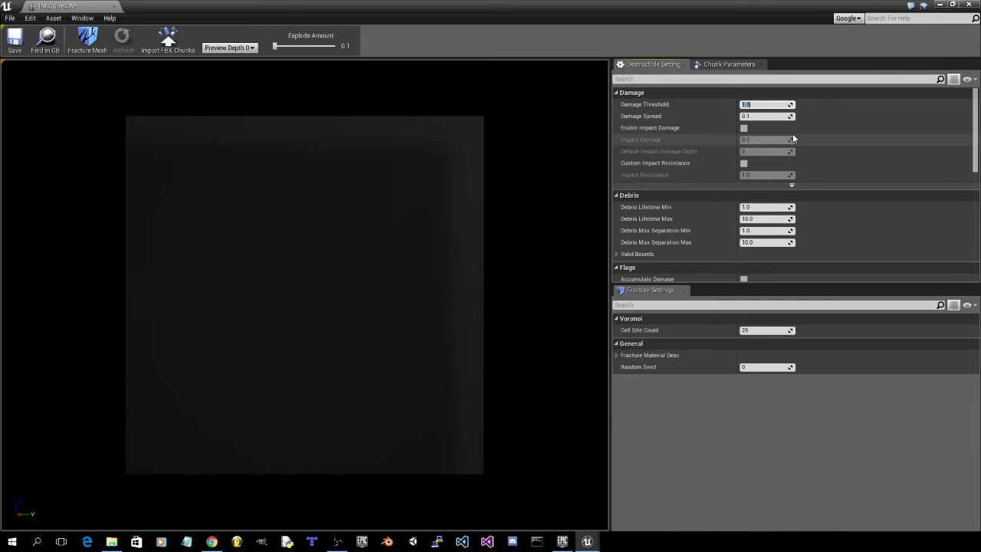
pyautogui.write('1200')
pyautogui.click(768, 116)
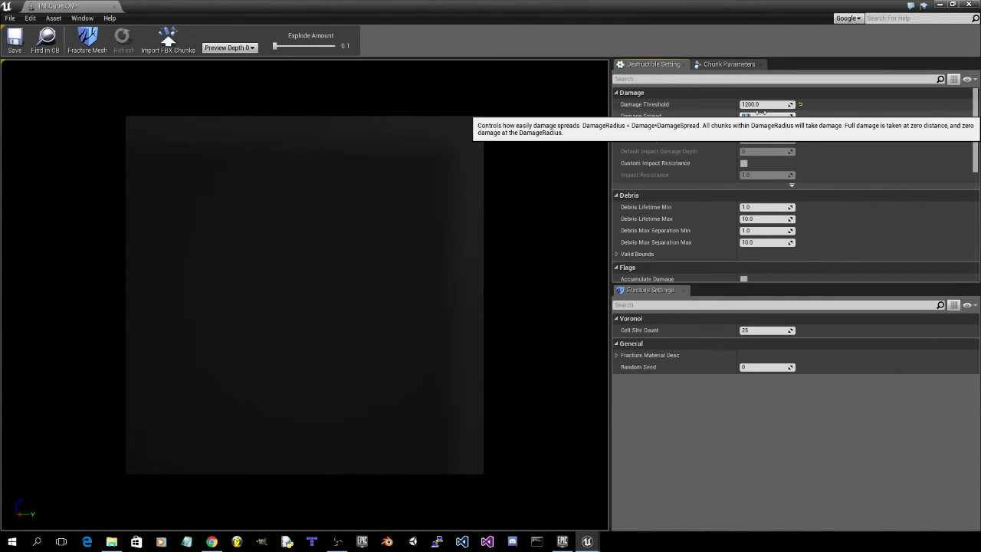
pyautogui.write('0')
# Step: Enable impact damage at 0.40708 with depth 1, fracture the mesh, and return to the level
pyautogui.click(744, 128)
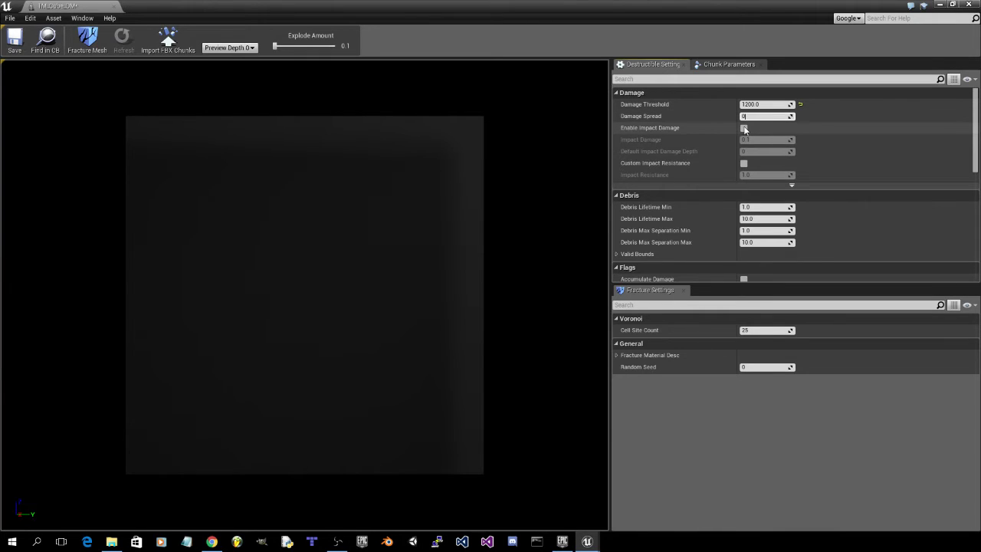
pyautogui.click(763, 140)
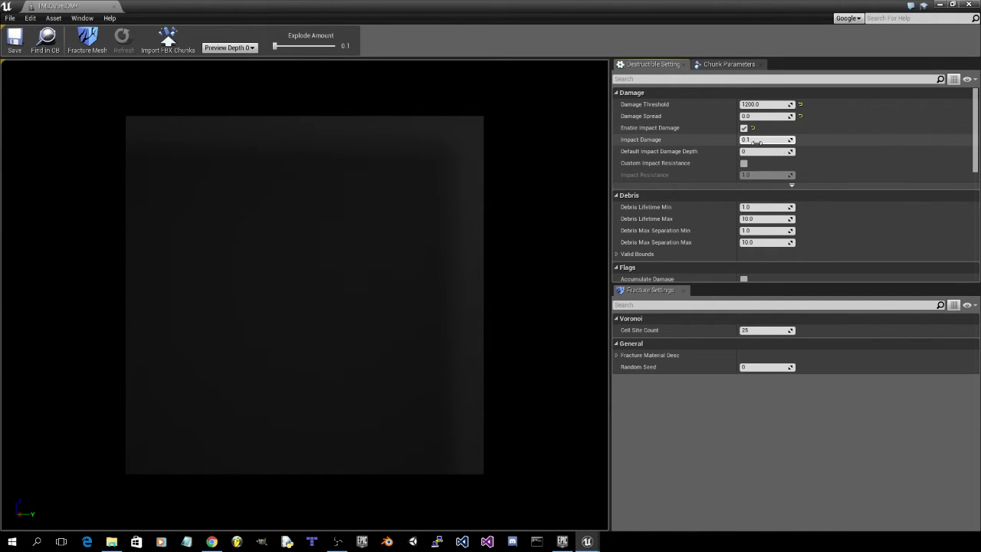
pyautogui.click(770, 140)
pyautogui.press('Return')
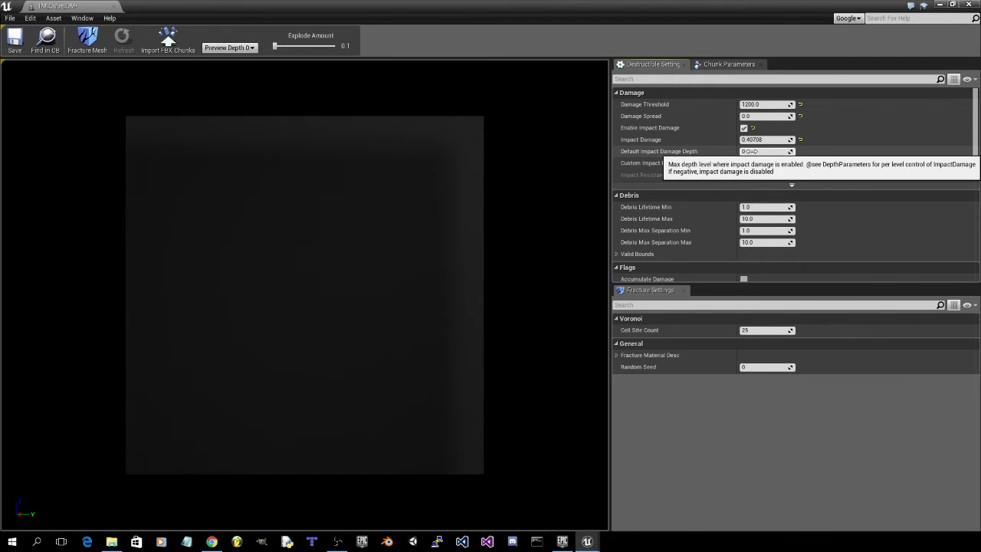
pyautogui.moveTo(750, 151); pyautogui.dragTo(766, 151)
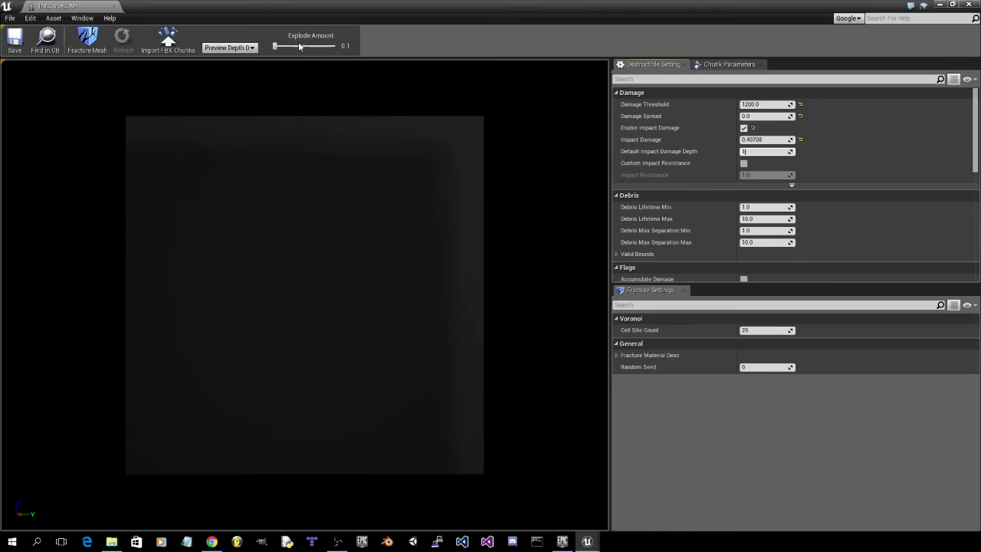
pyautogui.click(87, 39)
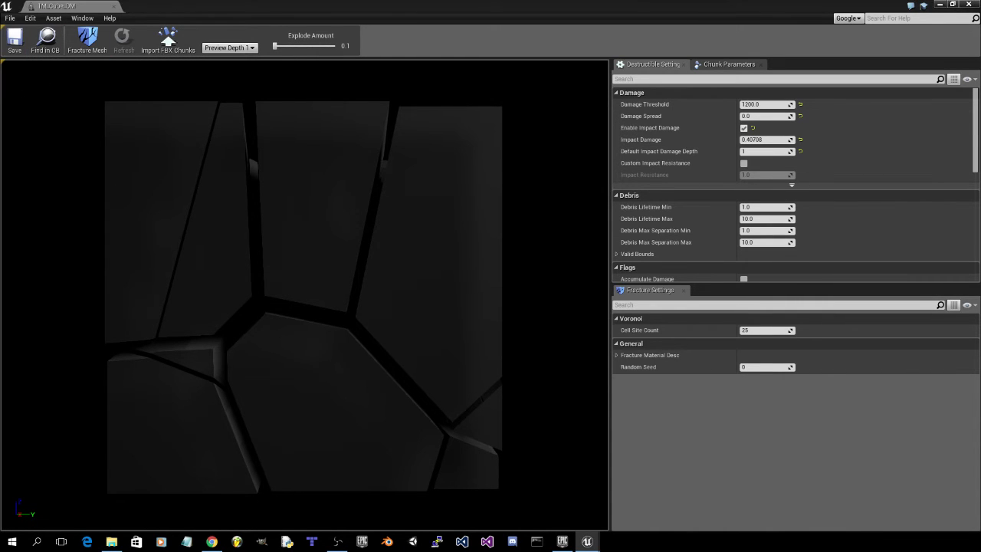
pyautogui.click(936, 5)
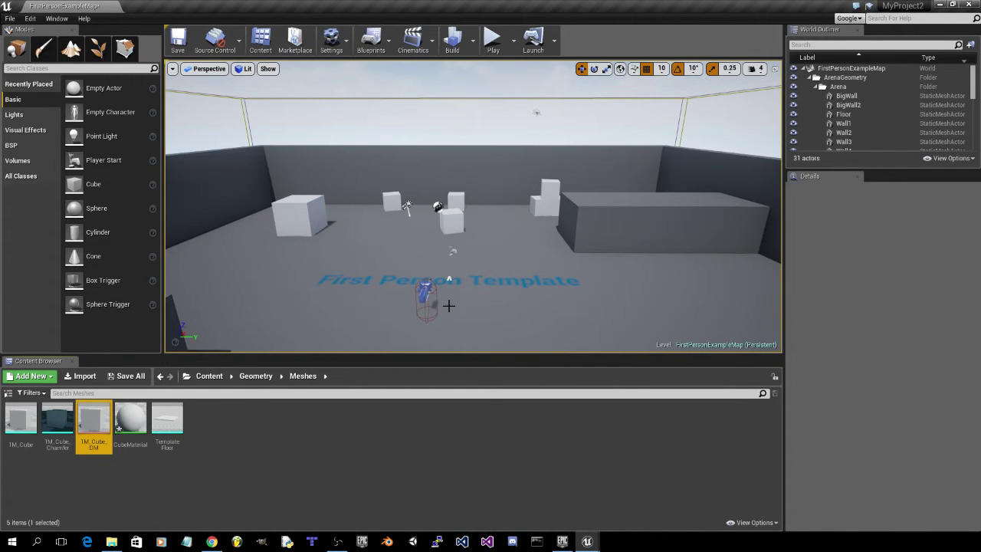
# Step: Place 1M_Cube_DM in the level at 330, -280, 220 and frame it in the viewport
pyautogui.moveTo(94, 423); pyautogui.dragTo(368, 242)
pyautogui.scroll(3, 426, 259)
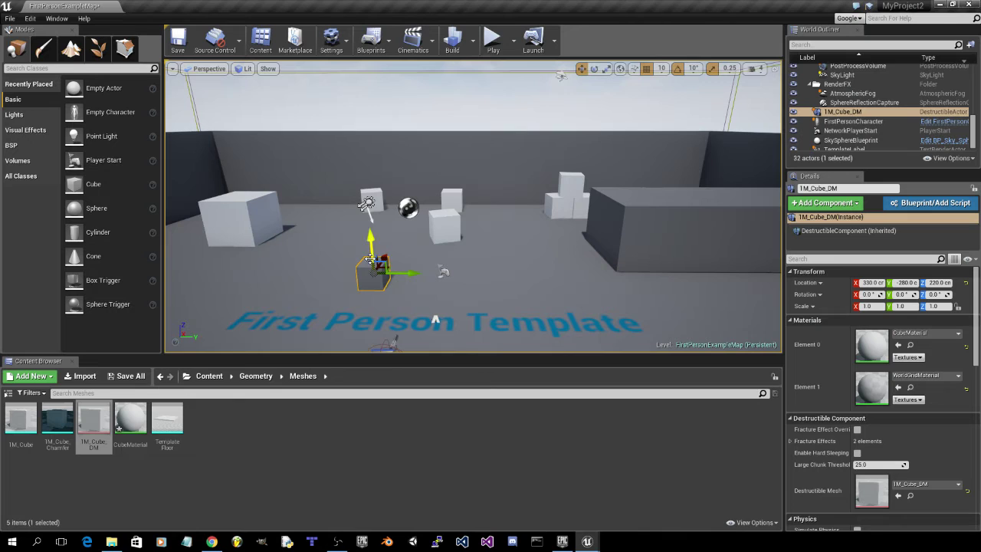
pyautogui.press('f')
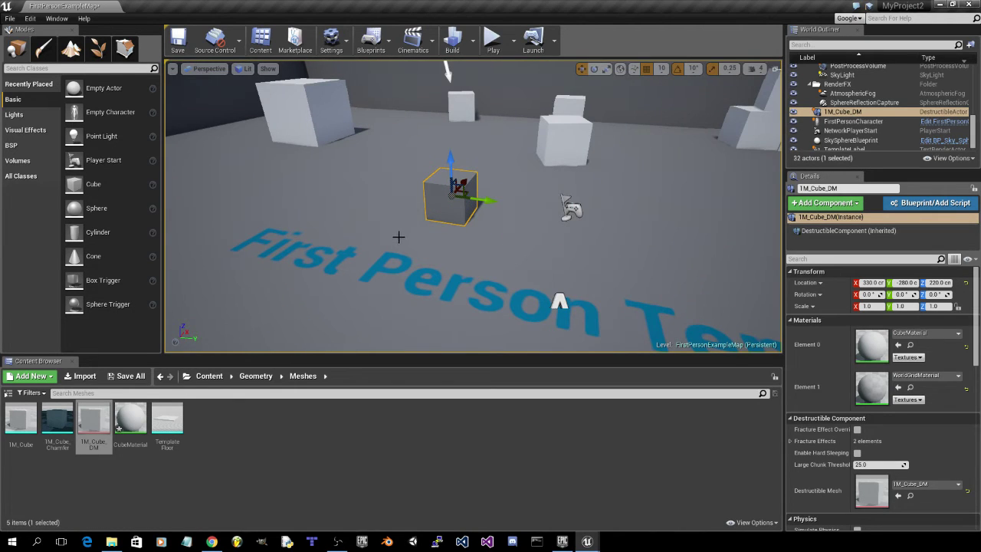
pyautogui.scroll(5, 473, 311)
pyautogui.scroll(-5, 482, 289)
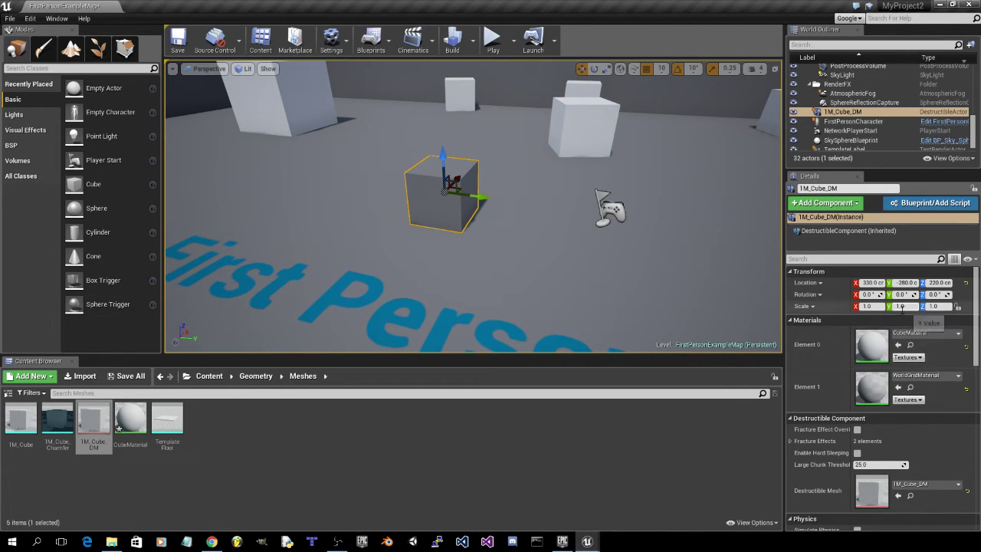
# Step: Turn on Simulate Physics and Simulation Generates Hit Events for the placed cube
pyautogui.scroll(-3, 912, 322)
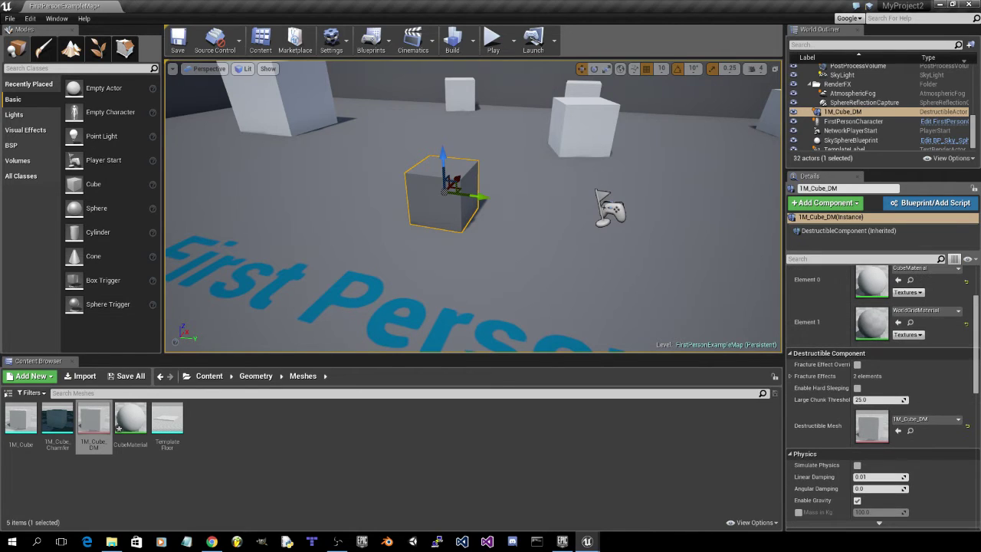
pyautogui.scroll(-2, 822, 392)
pyautogui.scroll(-5, 840, 370)
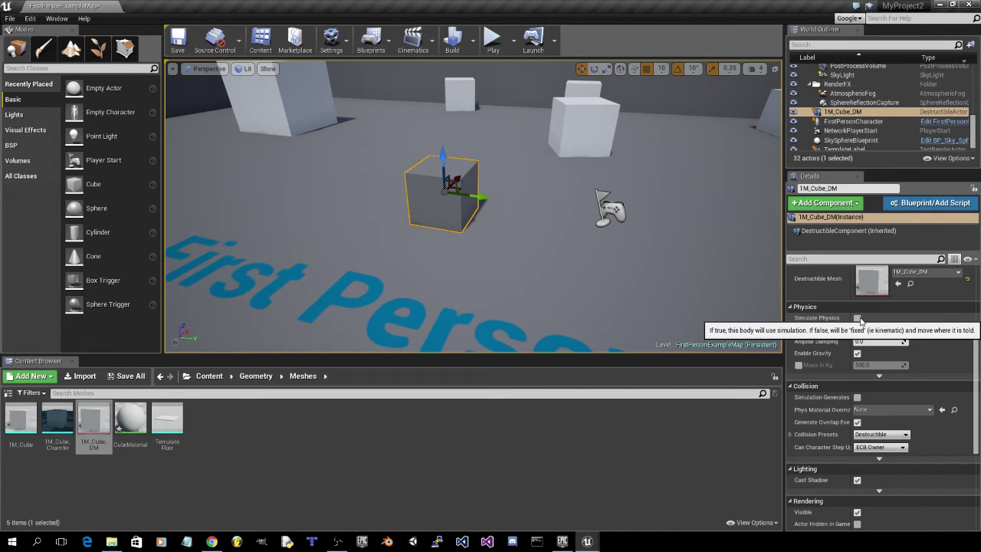
pyautogui.click(859, 318)
pyautogui.scroll(-1, 845, 354)
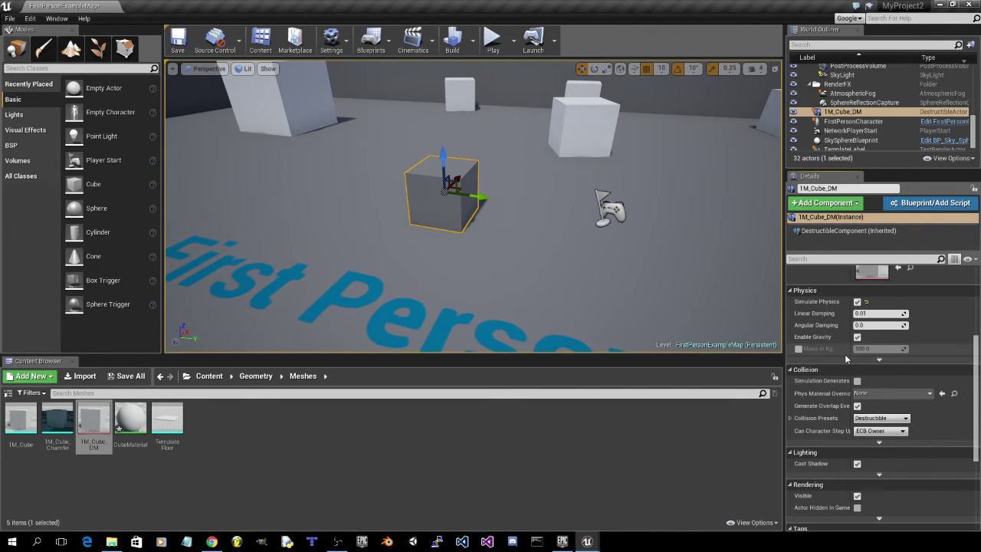
pyautogui.scroll(-1, 846, 357)
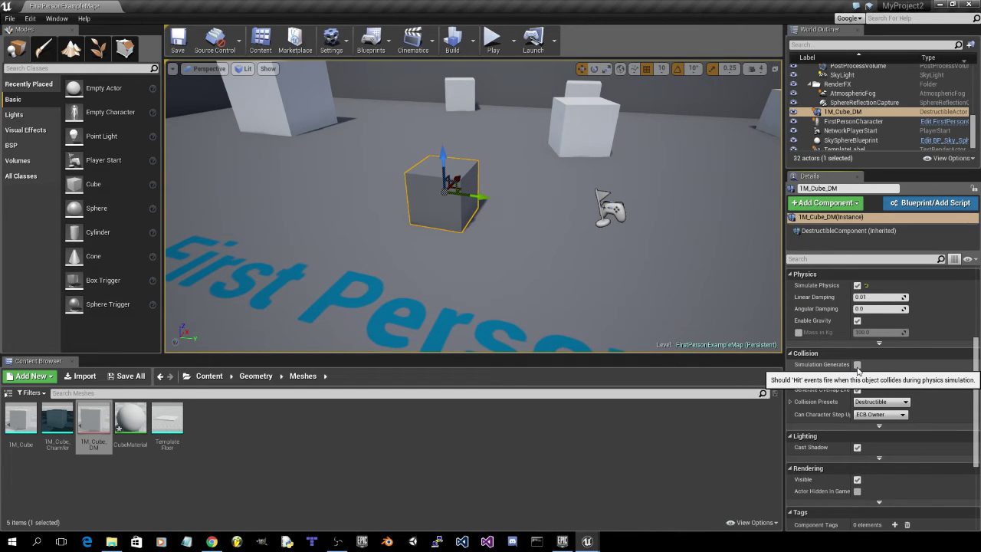
pyautogui.click(857, 366)
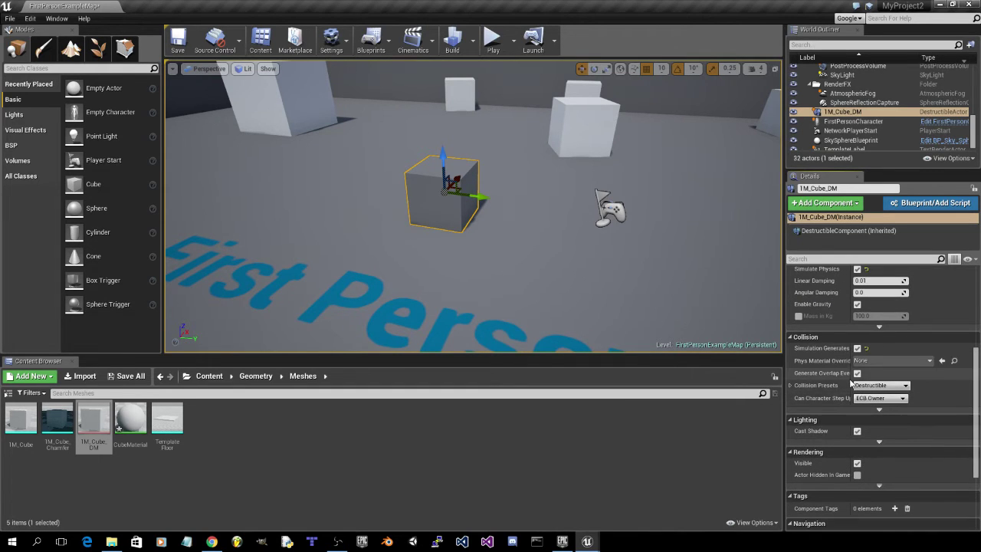
# Step: Change the cube's Collision Presets from Destructible to PhysicsActor
pyautogui.scroll(-2, 855, 387)
pyautogui.scroll(-1, 859, 383)
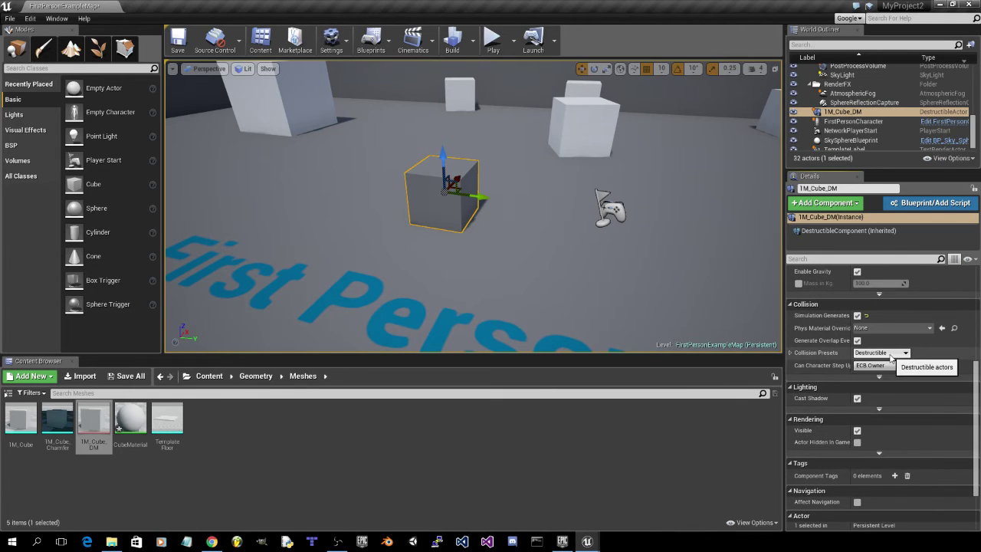
pyautogui.click(890, 355)
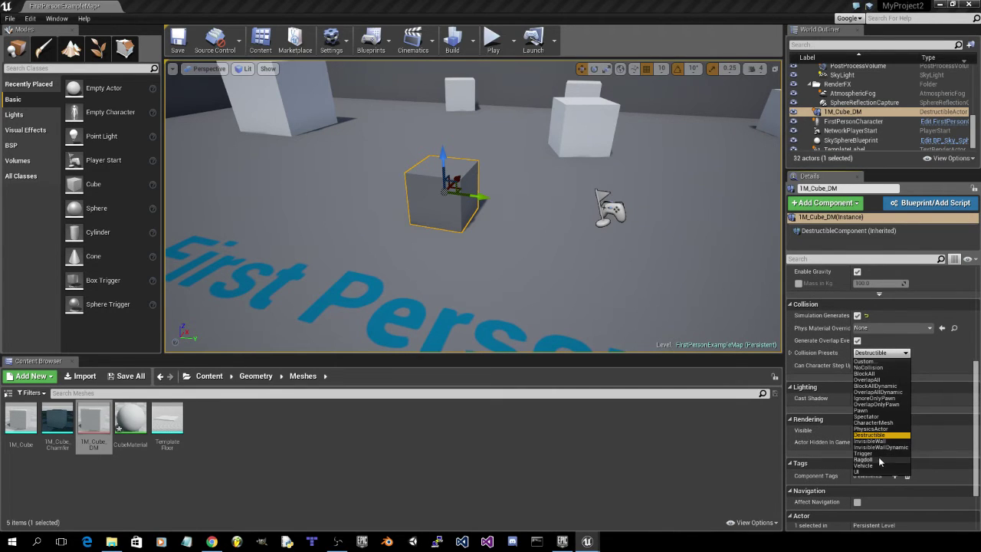
pyautogui.click(874, 428)
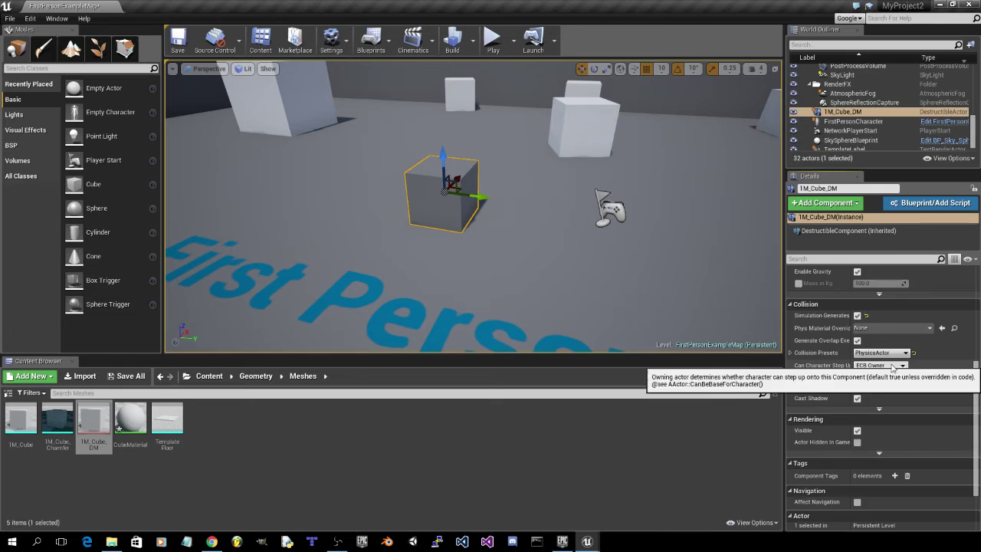
pyautogui.scroll(-5, 897, 374)
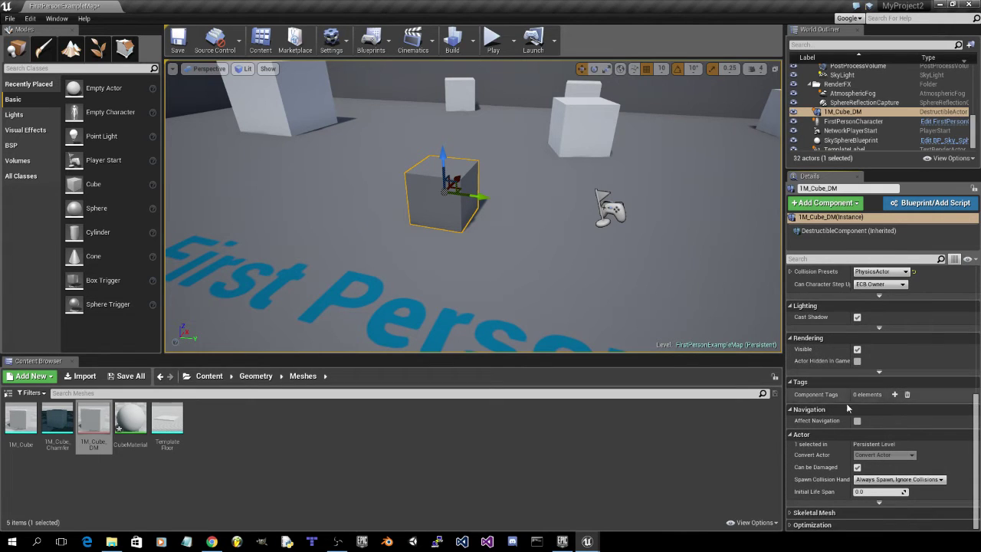
pyautogui.scroll(10, 847, 417)
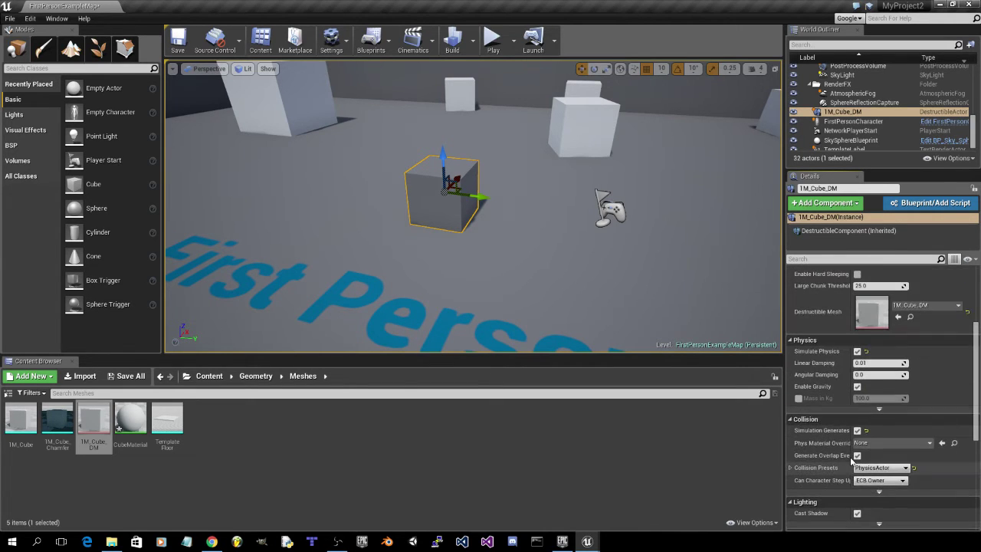
pyautogui.scroll(9, 851, 460)
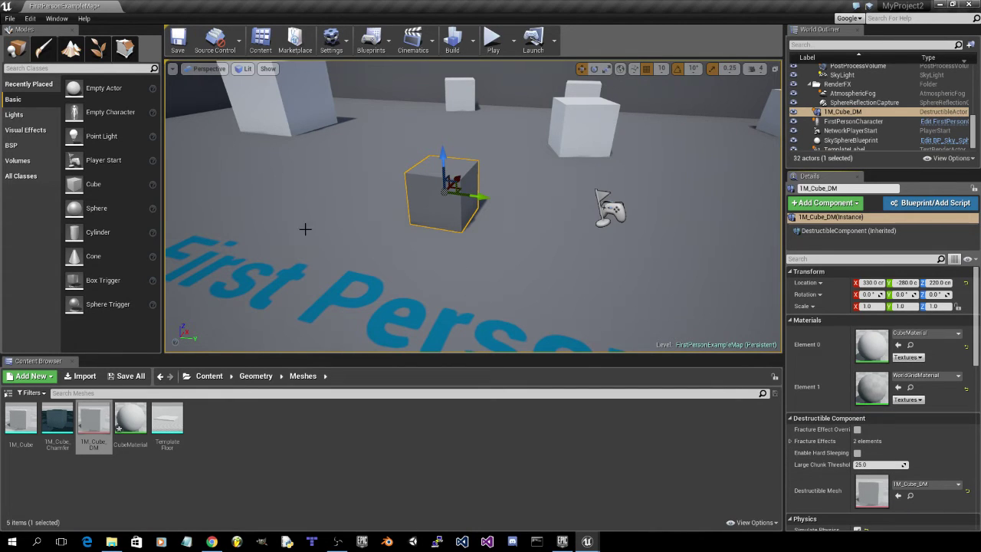
# Step: Open the FirstPersonProjectile blueprint from Content > FirstPersonBP > Blueprints
pyautogui.moveTo(306, 229); pyautogui.dragTo(291, 252, button='right')
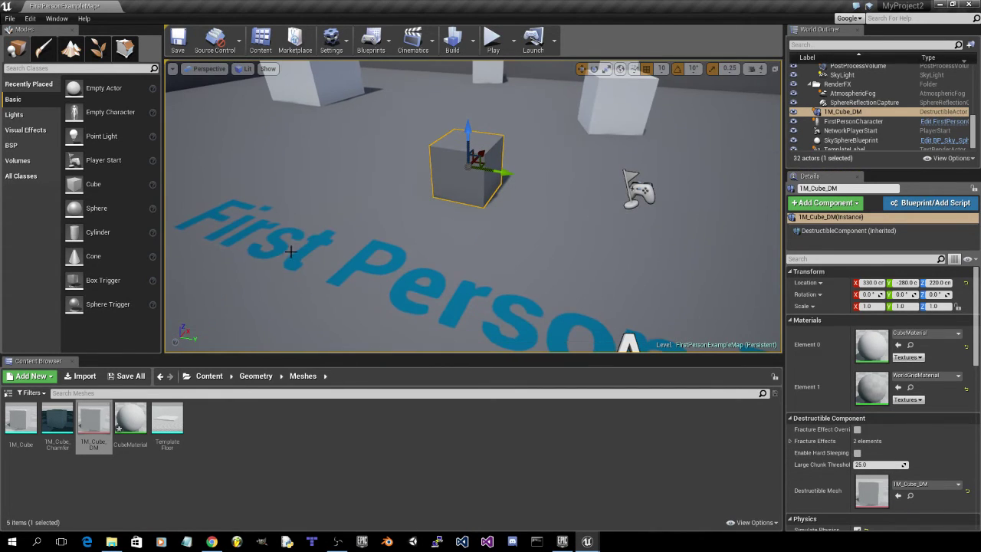
pyautogui.click(209, 376)
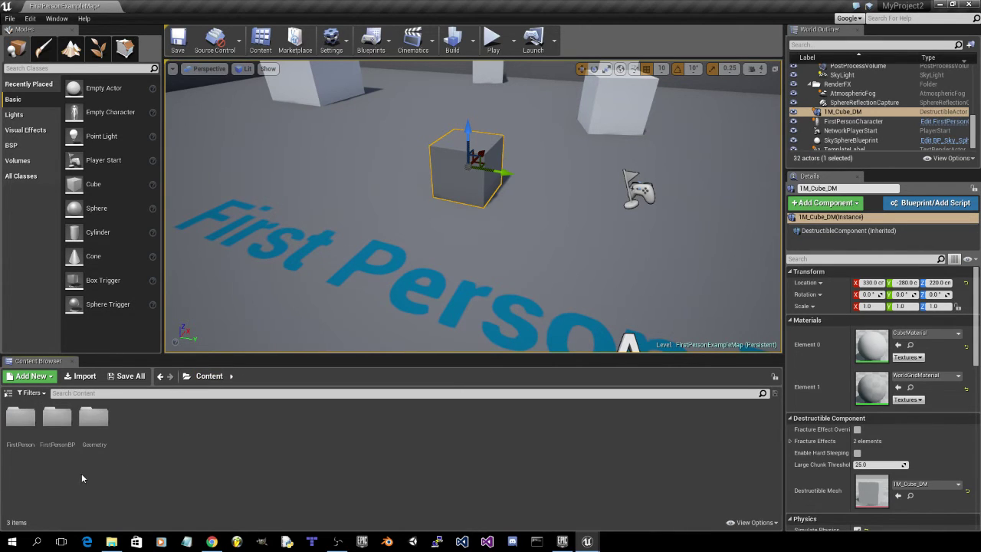
pyautogui.doubleClick(70, 426)
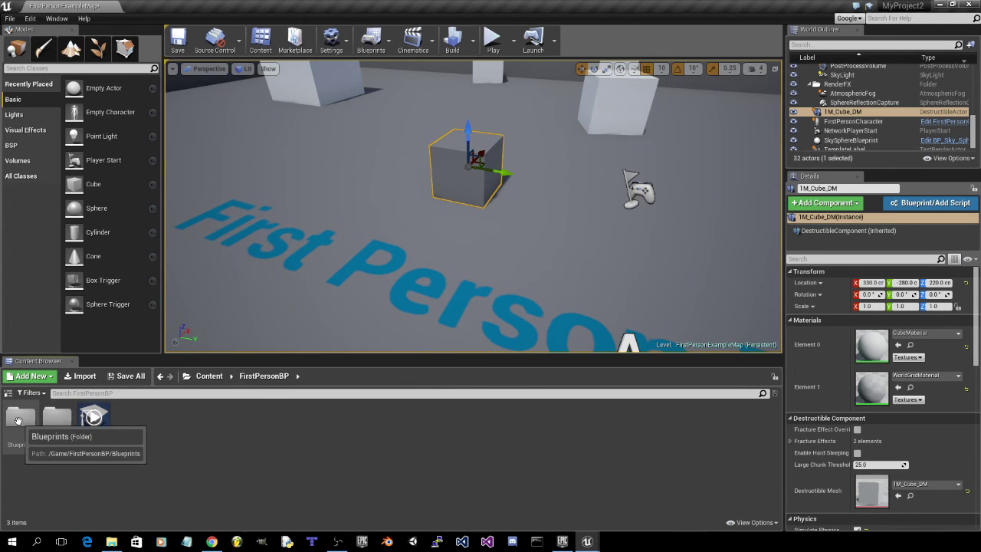
pyautogui.doubleClick(24, 420)
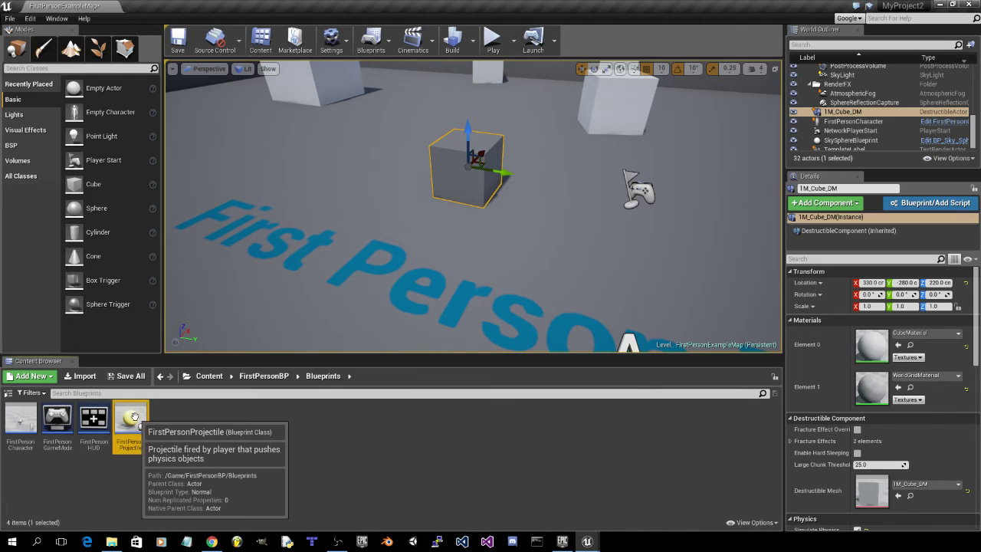
pyautogui.doubleClick(142, 441)
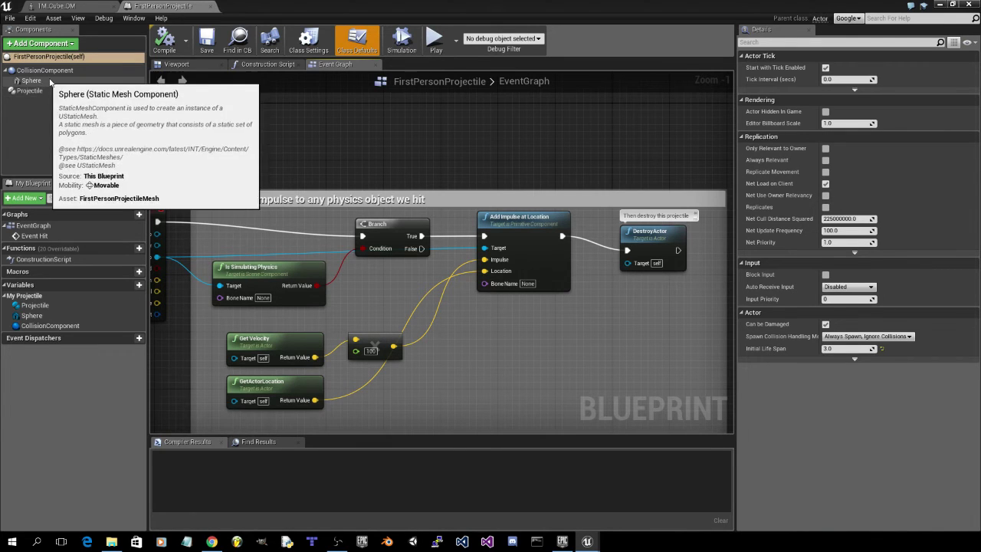
# Step: Turn on Simulate Physics for the projectile's CollisionComponent
pyautogui.click(63, 71)
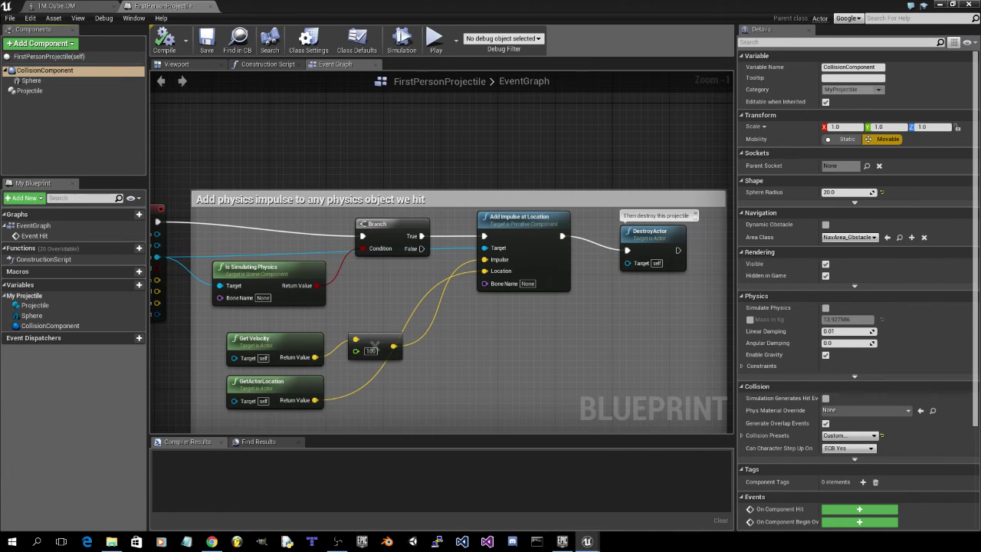
pyautogui.scroll(-2, 870, 285)
pyautogui.scroll(-1, 798, 202)
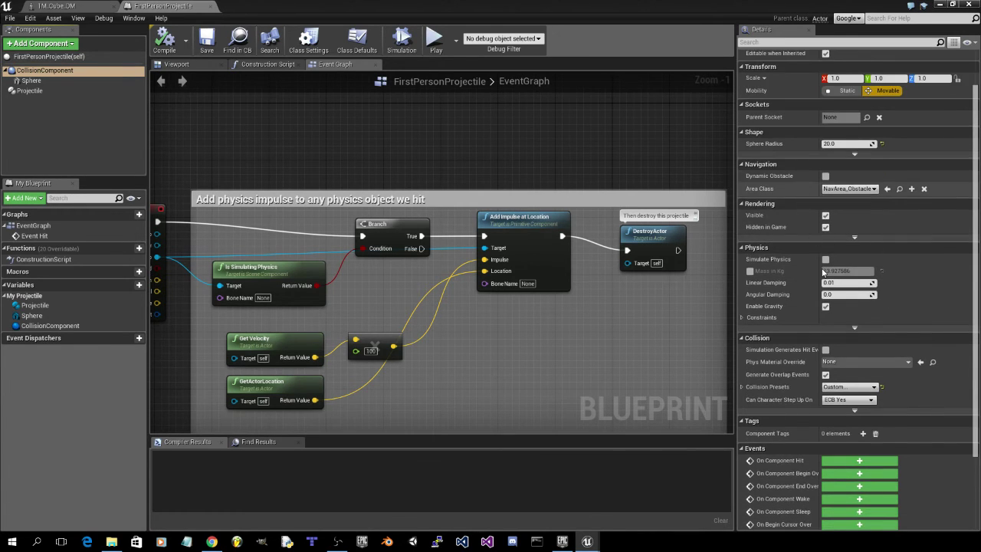
pyautogui.scroll(-1, 823, 272)
pyautogui.click(825, 243)
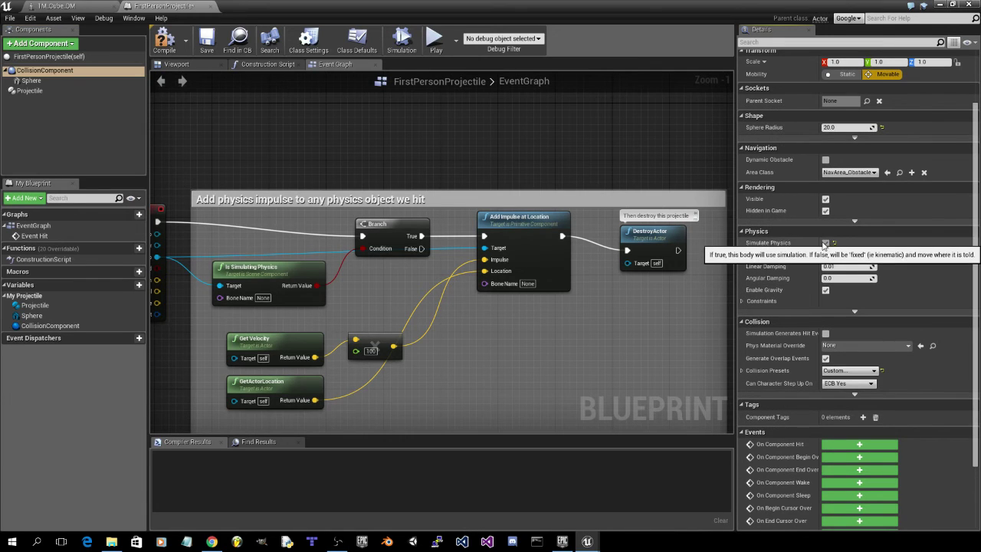
# Step: Change the CollisionComponent's Collision Presets from Custom to PhysicsActor
pyautogui.scroll(-1, 838, 305)
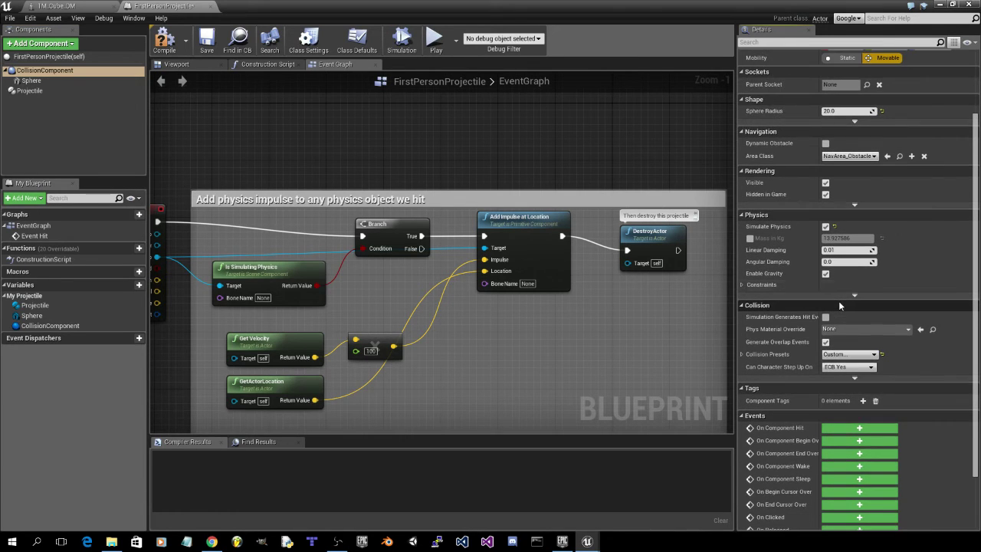
pyautogui.scroll(-2, 839, 305)
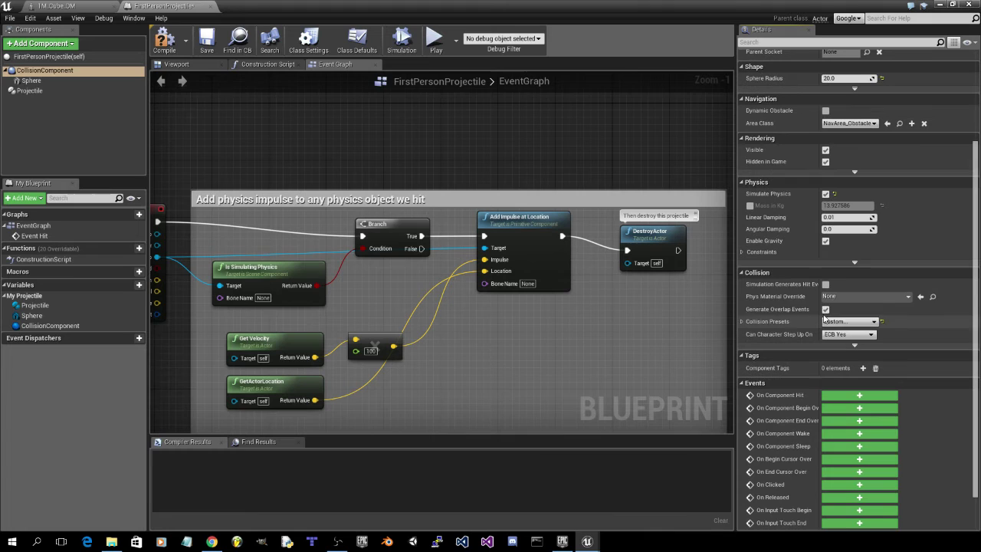
pyautogui.scroll(-1, 833, 305)
pyautogui.scroll(-1, 832, 304)
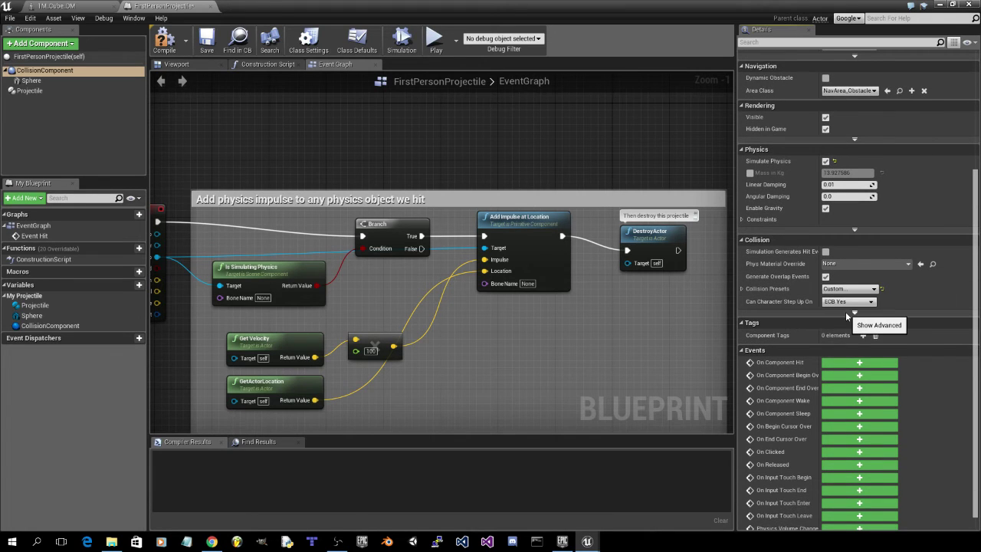
pyautogui.click(847, 288)
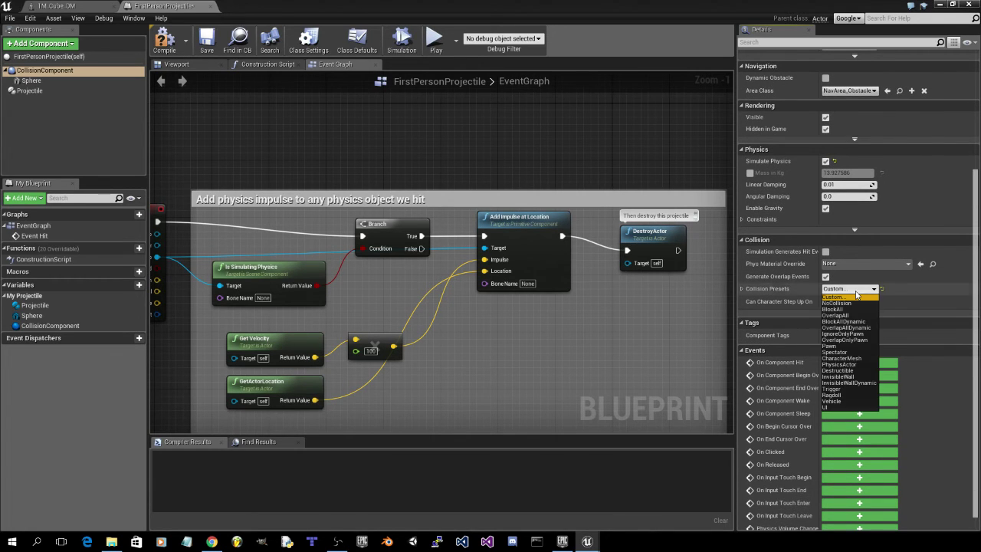
pyautogui.click(851, 365)
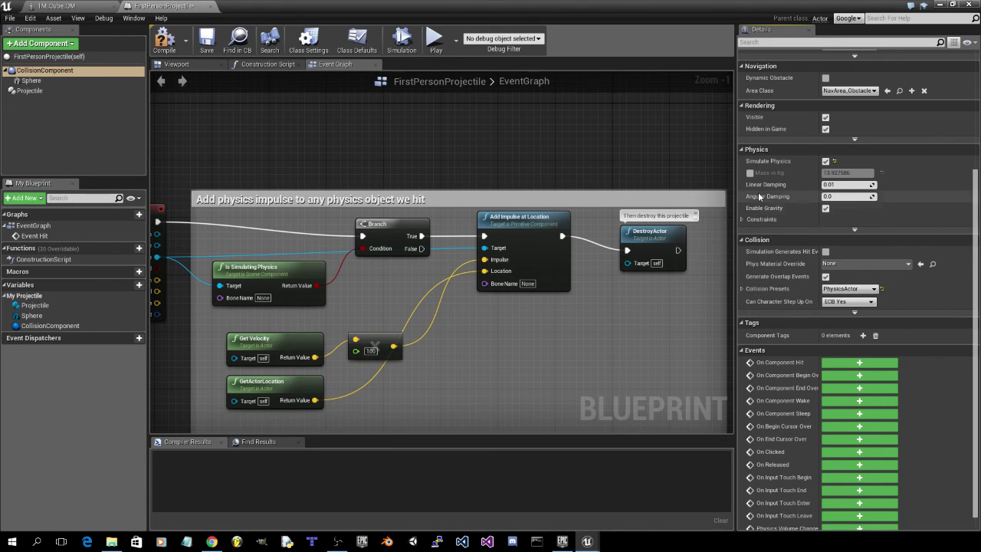
# Step: Set the Sphere component's Collision Presets from NoCollision to OverlapAllDynamic
pyautogui.click(31, 80)
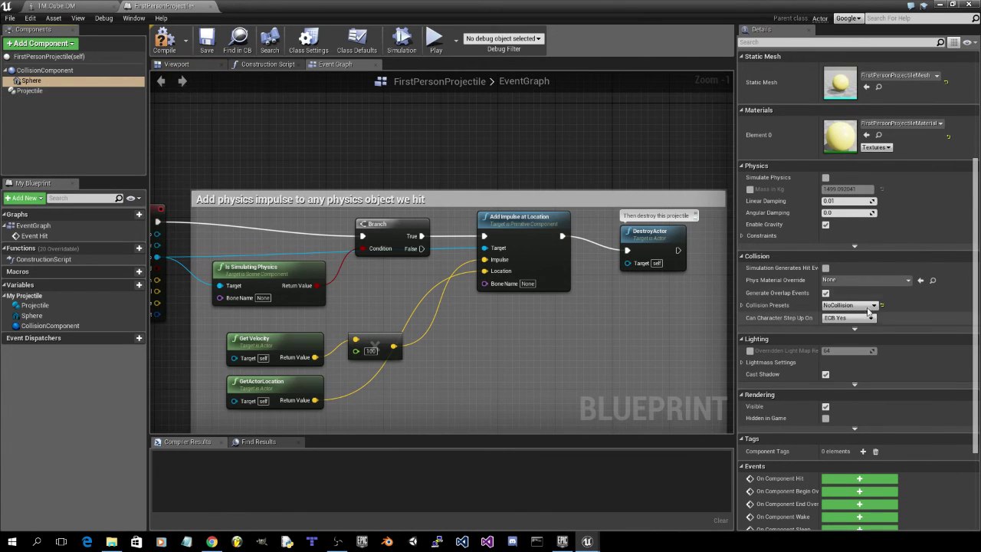
pyautogui.scroll(-2, 849, 211)
pyautogui.scroll(-1, 851, 219)
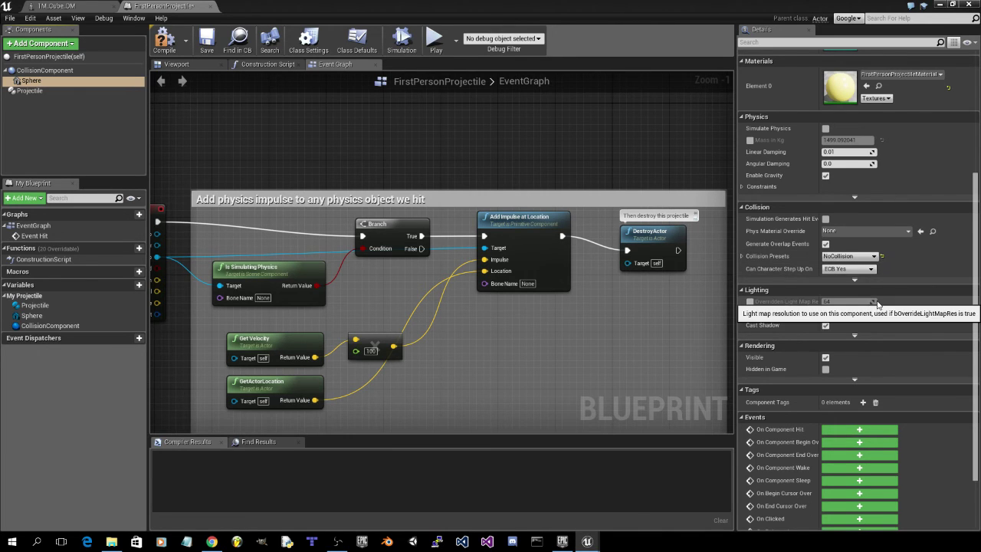
pyautogui.scroll(-2, 829, 233)
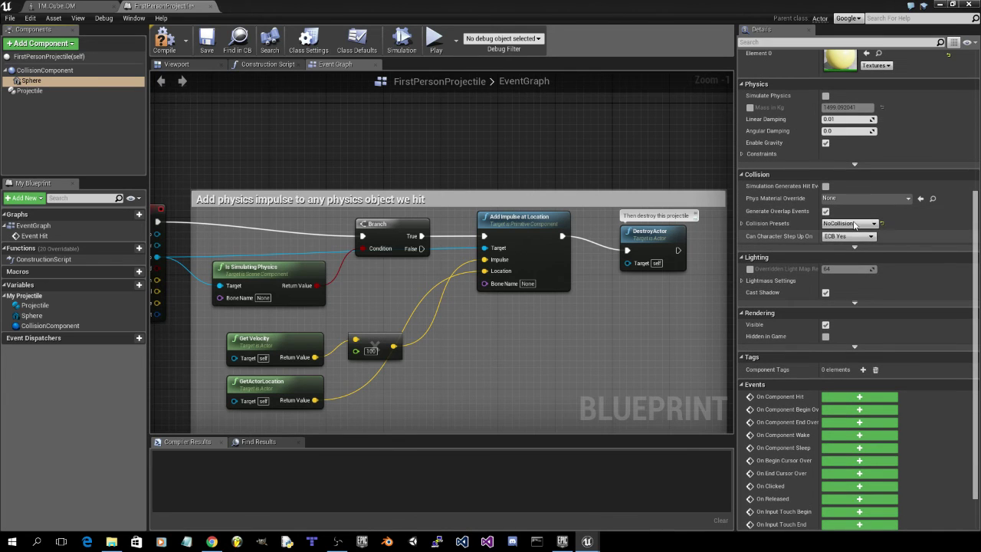
pyautogui.click(854, 224)
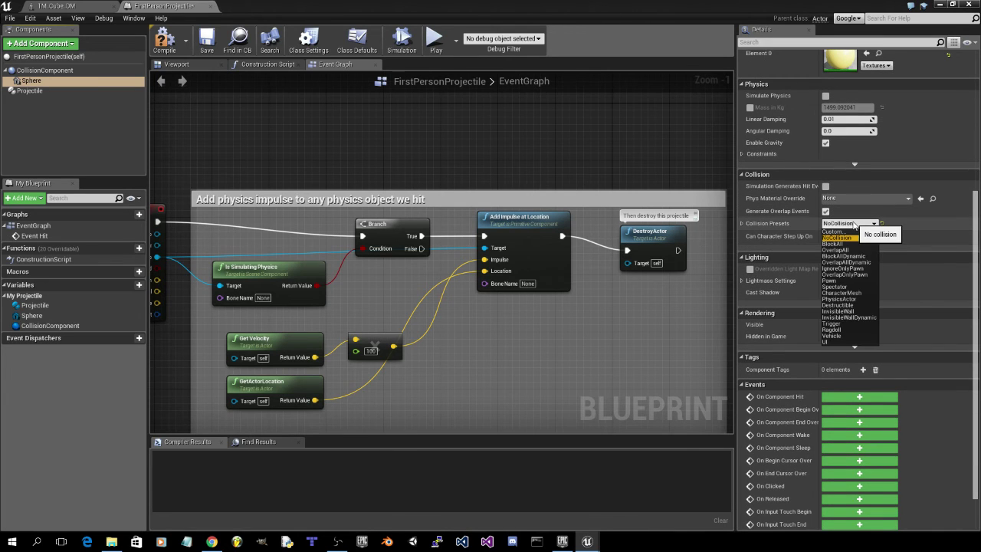
pyautogui.click(864, 263)
pyautogui.scroll(-1, 885, 224)
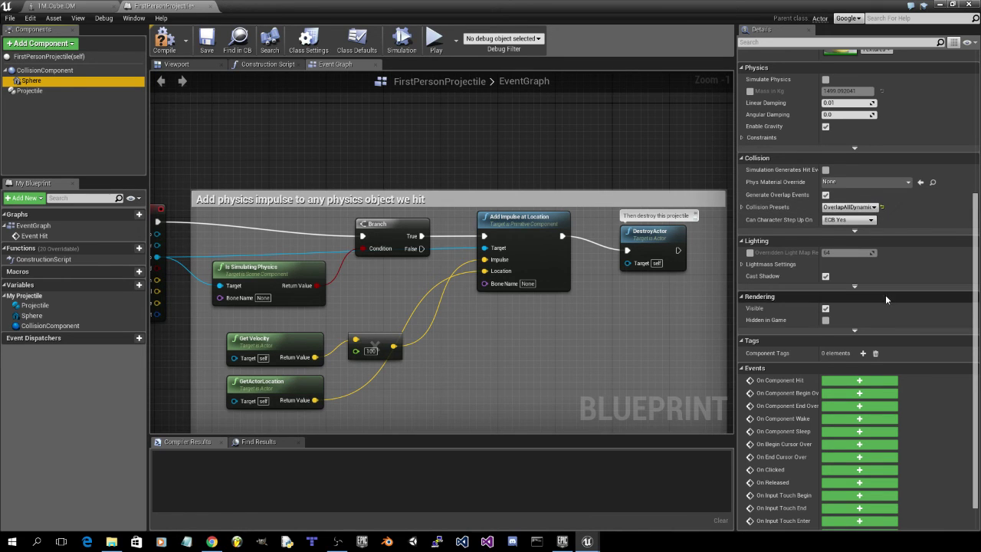
pyautogui.scroll(-1, 885, 295)
pyautogui.scroll(5, 860, 382)
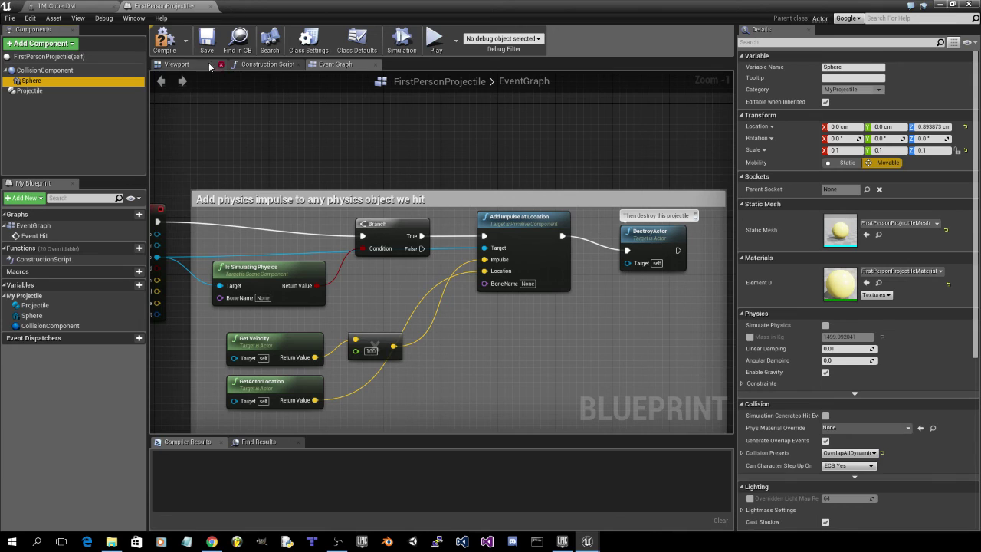
# Step: Compile and save FirstPersonProjectile, then minimize the Blueprint editor back to the level
pyautogui.click(164, 40)
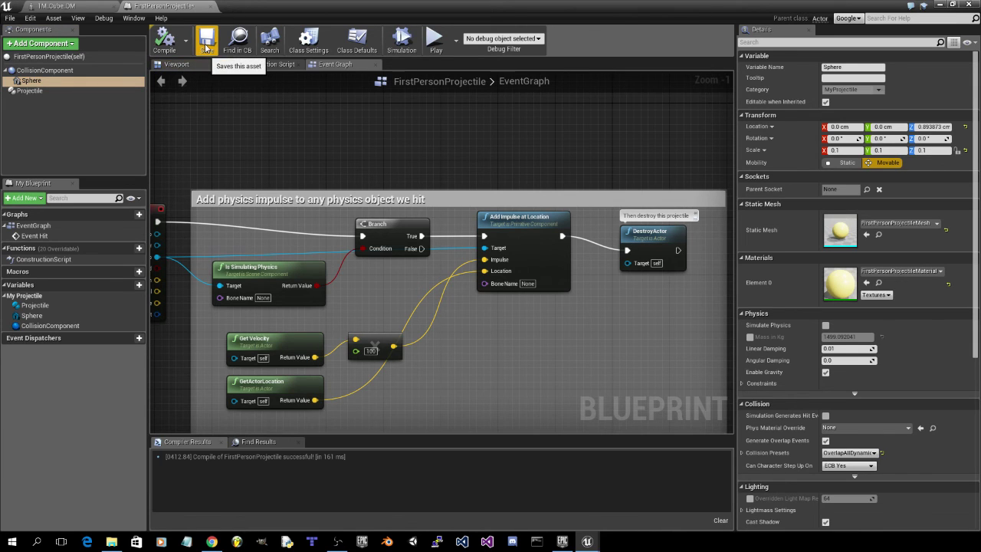
pyautogui.click(206, 38)
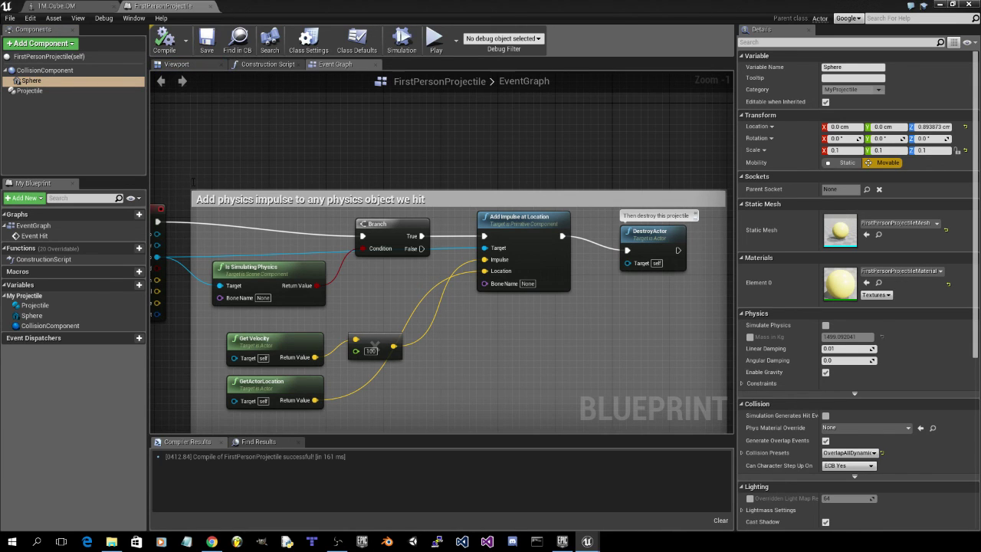
pyautogui.click(940, 6)
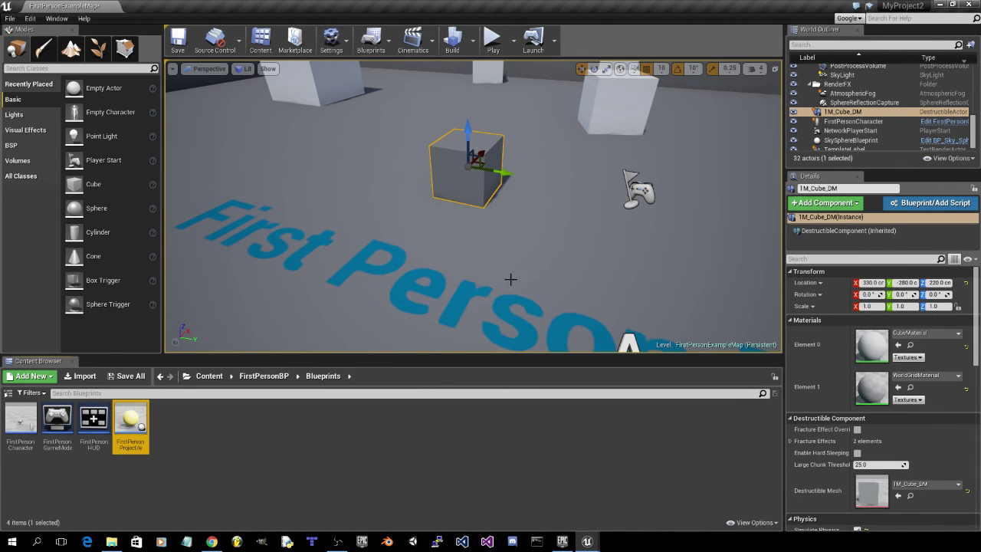
# Step: Play the level in the editor and fire a projectile to shatter the central cube
pyautogui.moveTo(510, 280); pyautogui.dragTo(556, 192, button='right')
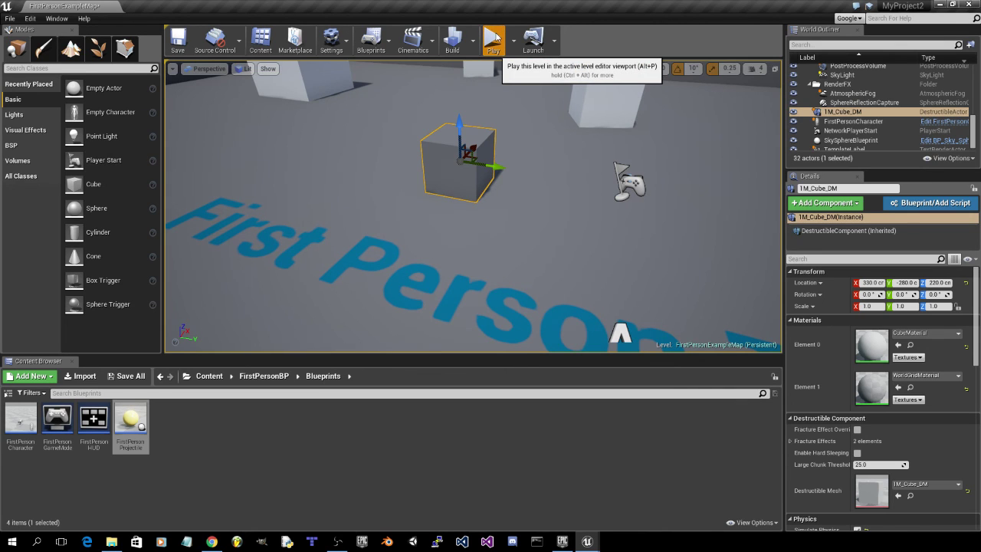
pyautogui.click(494, 38)
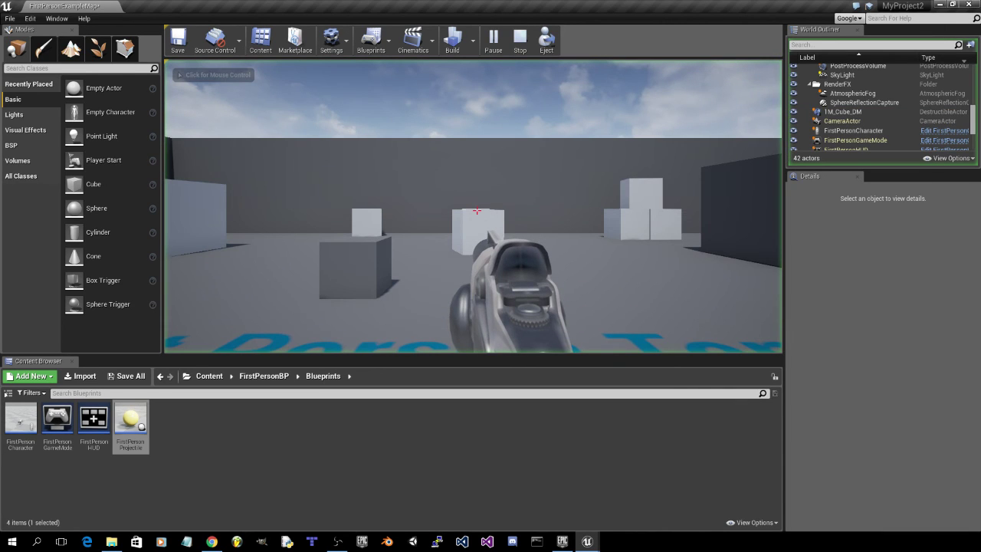
pyautogui.click(477, 210)
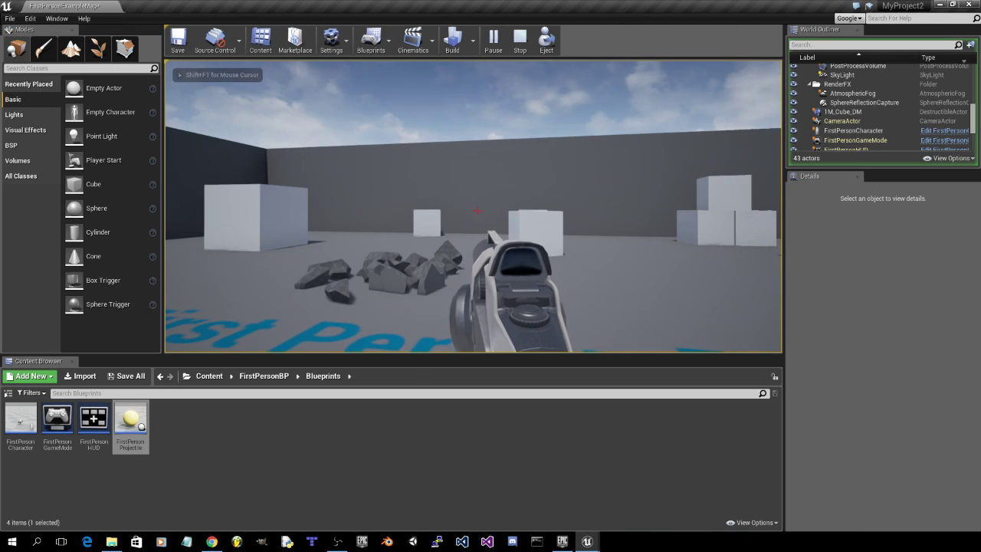